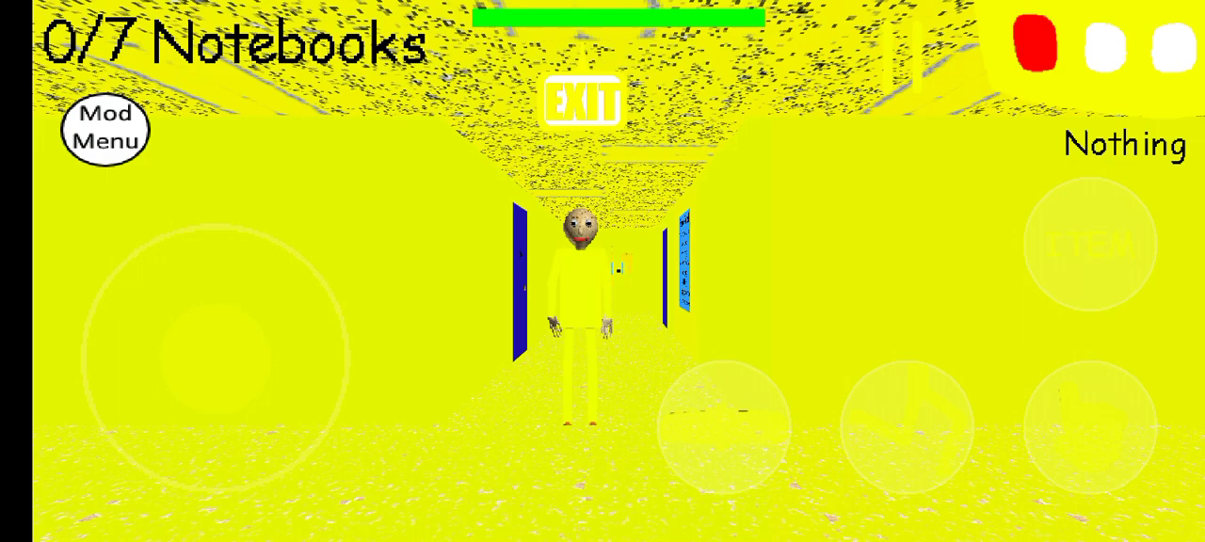
Bring up Baldi's options under the mod menu's Character Modifier
left_click(105, 129)
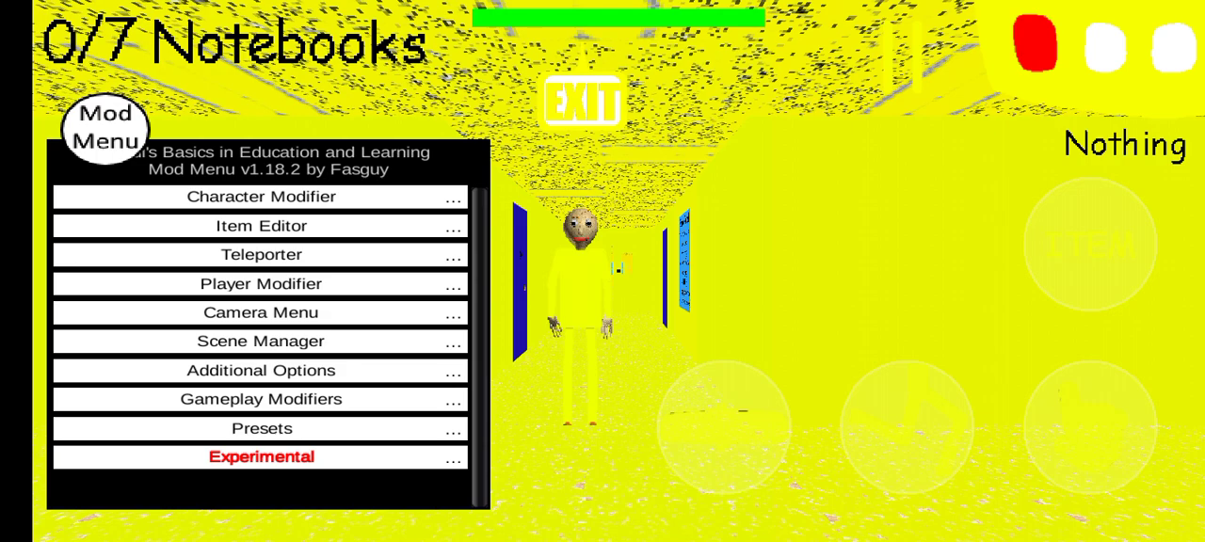
left_click(260, 196)
left_click(712, 197)
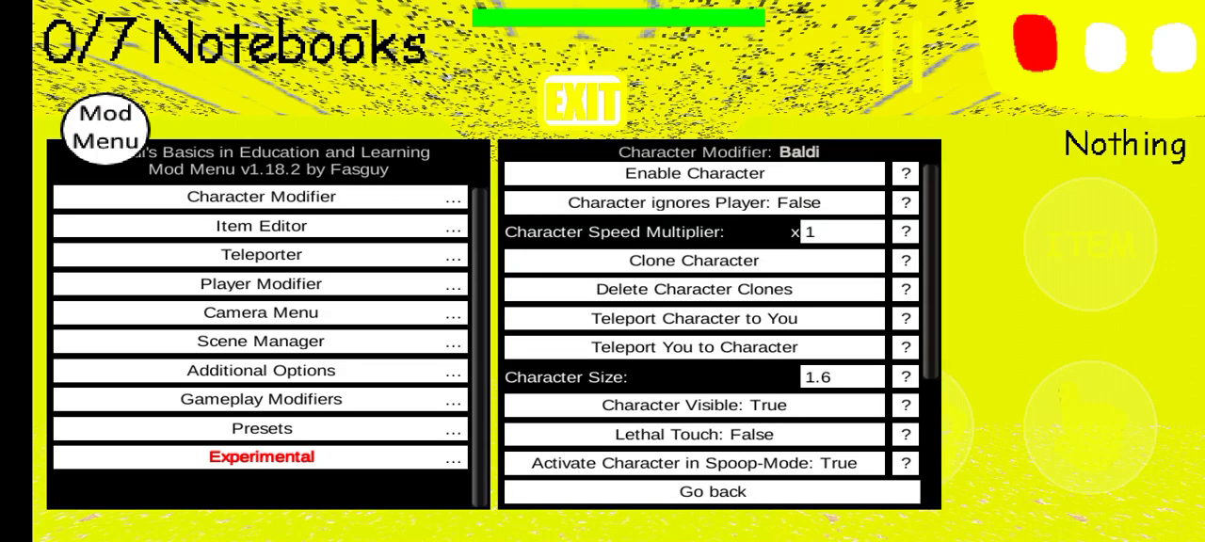
Switch Baldi's Character Visible setting on and close the mod menu
left_click(105, 129)
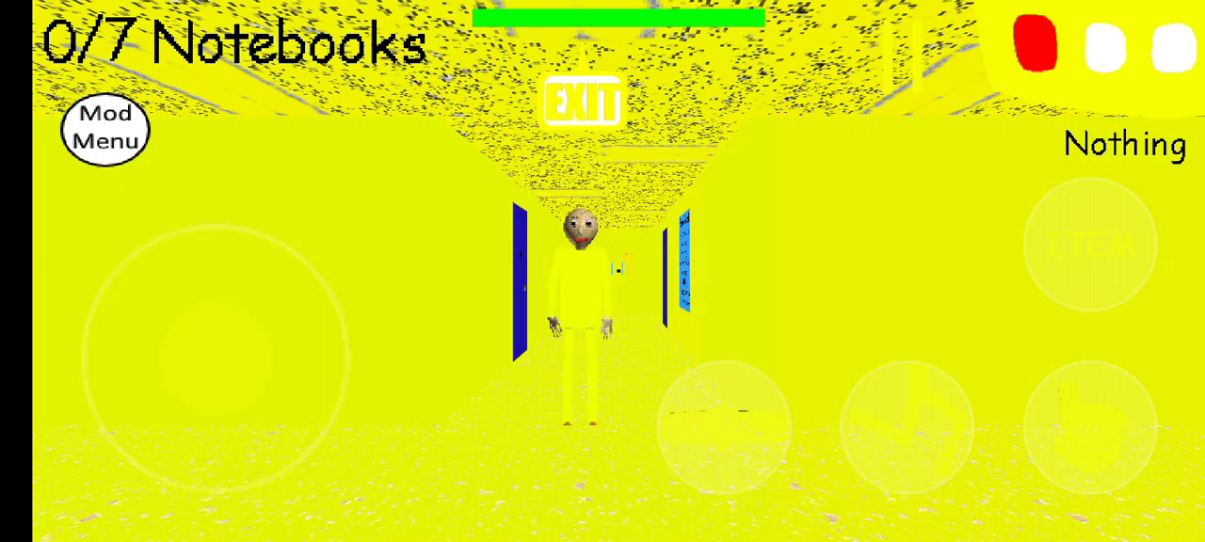
left_click(105, 129)
left_click(712, 405)
left_click(106, 128)
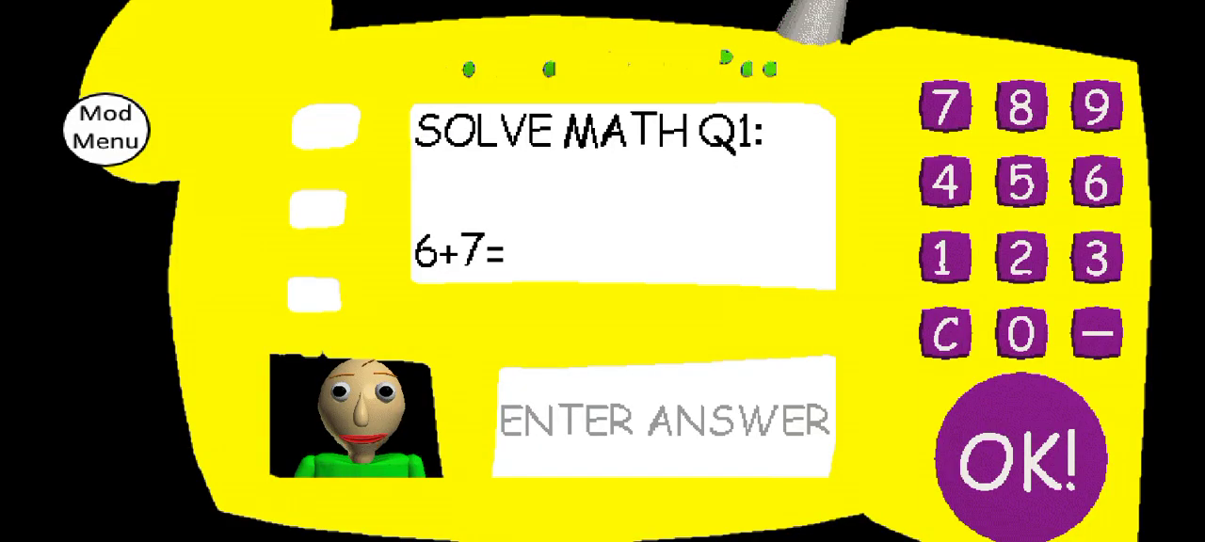
Submit 0 as the answer to each of the three notebook math questions
left_click(1022, 334)
left_click(1022, 452)
left_click(1021, 334)
left_click(1022, 452)
left_click(1021, 334)
left_click(1022, 452)
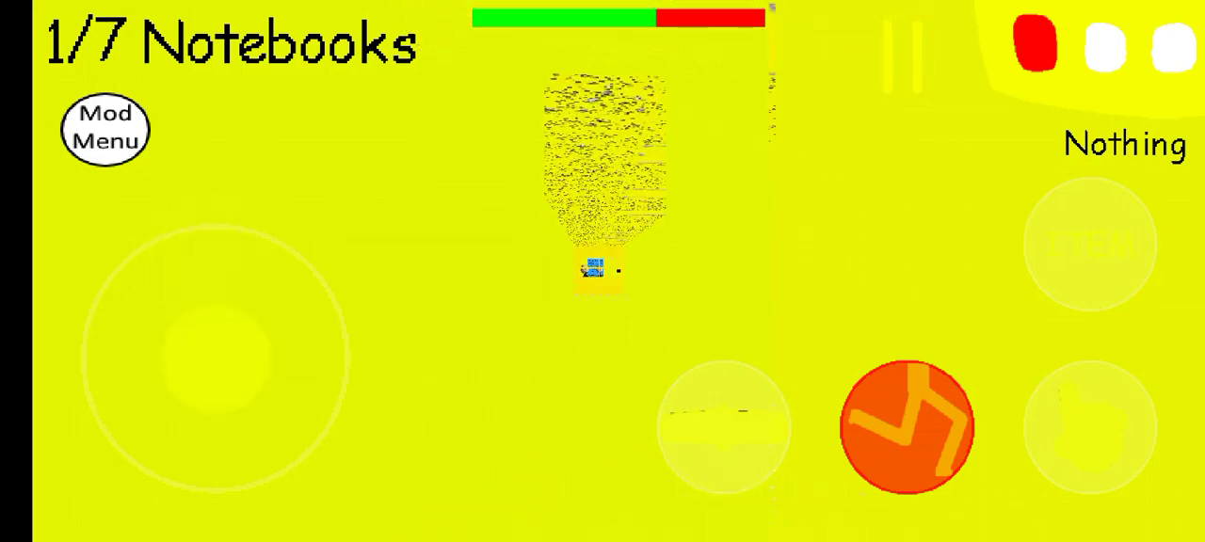
Turn off Baldi's Lethal Touch, Spoop-Mode and Character Visible in the Character Modifier
left_click(105, 128)
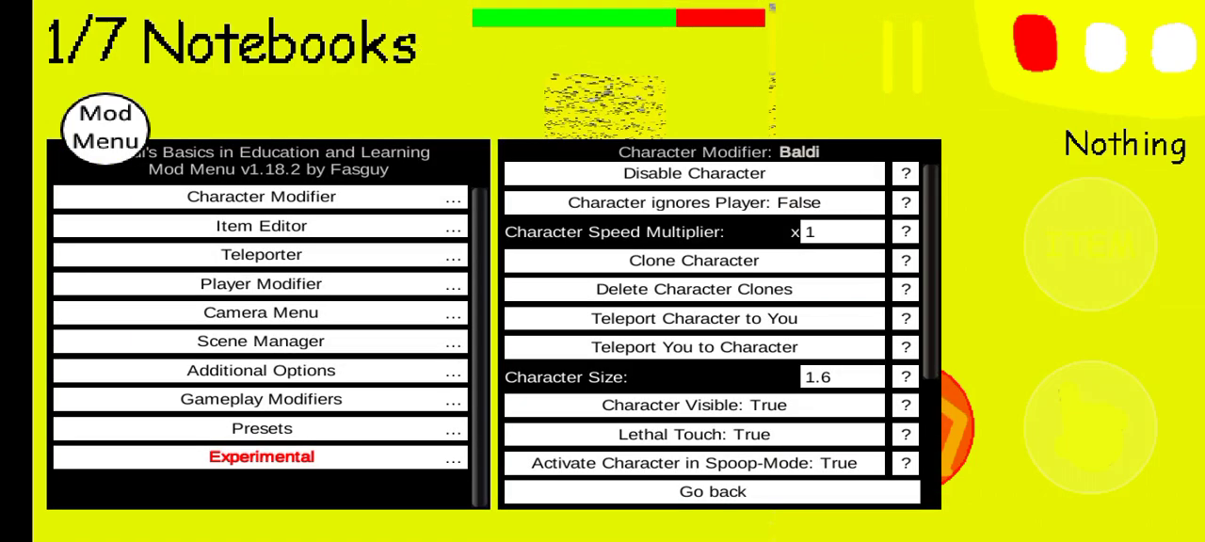
left_click(694, 434)
left_click(106, 128)
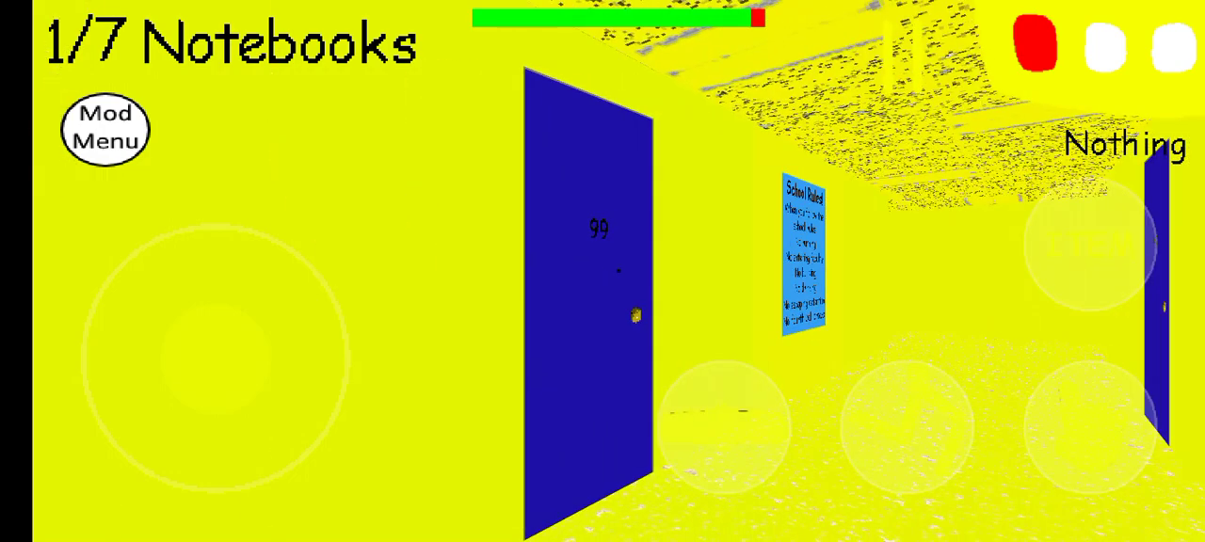
left_click(105, 128)
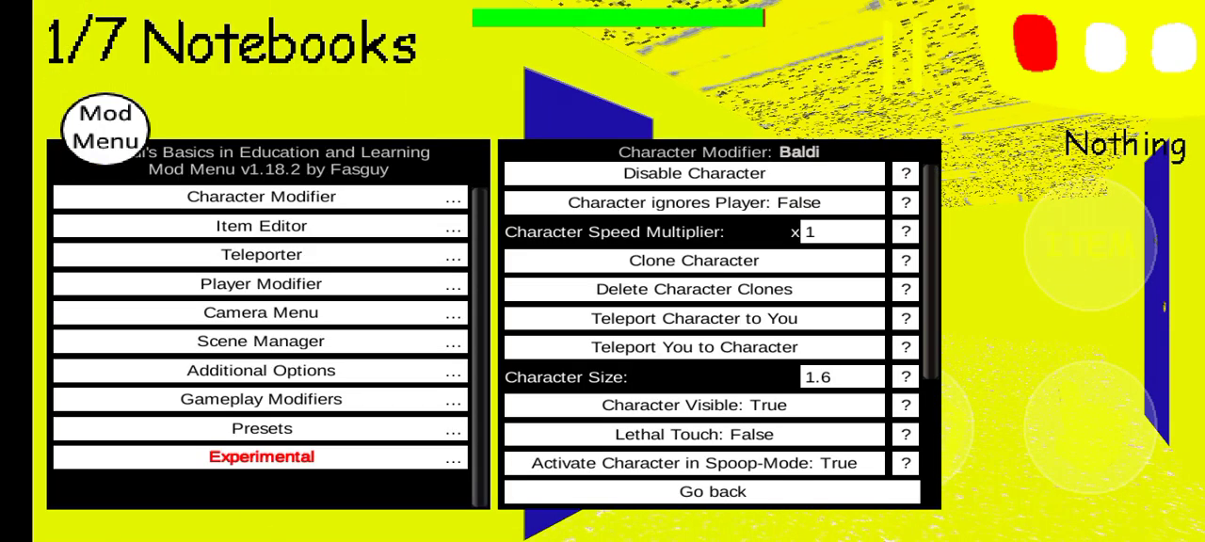
left_click(693, 462)
left_click(693, 405)
left_click(105, 128)
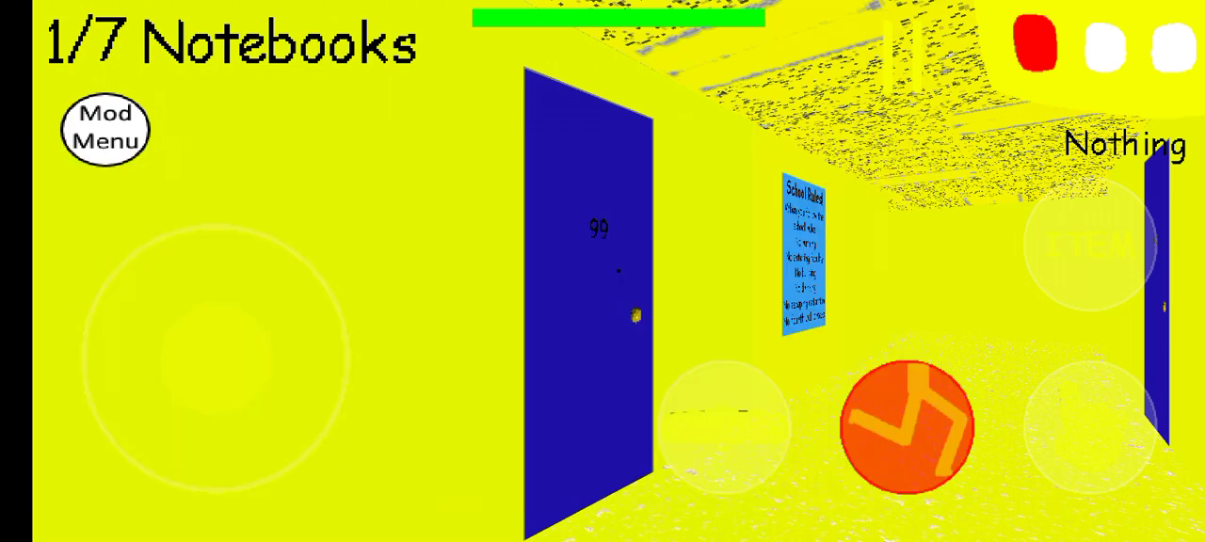
Toggle Baldi's Spoop-Mode on and back off so it reads False
left_click(106, 128)
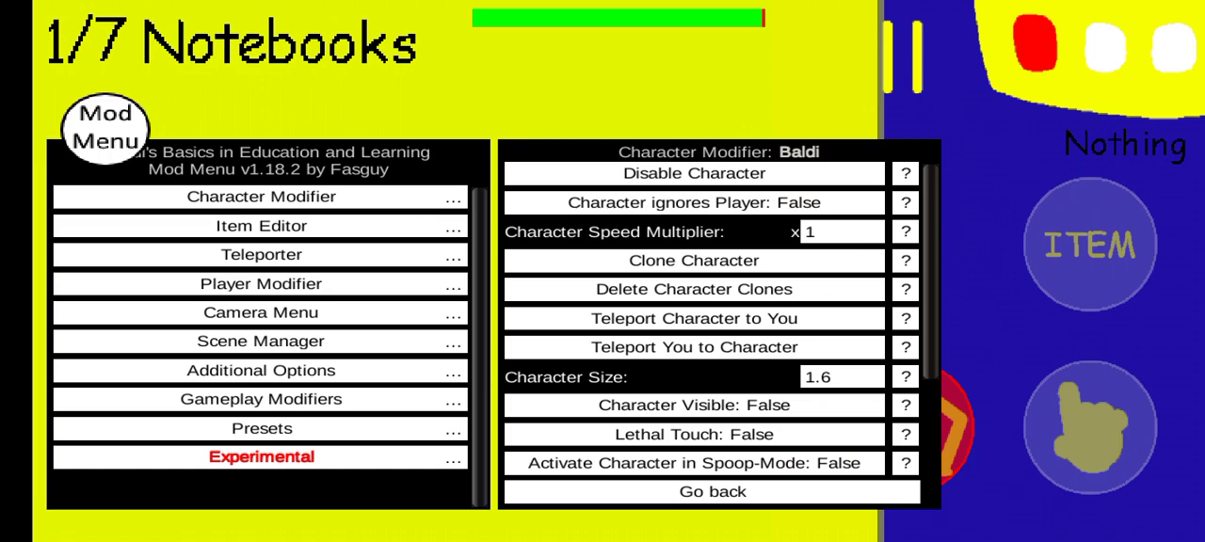
left_click(693, 463)
left_click(105, 128)
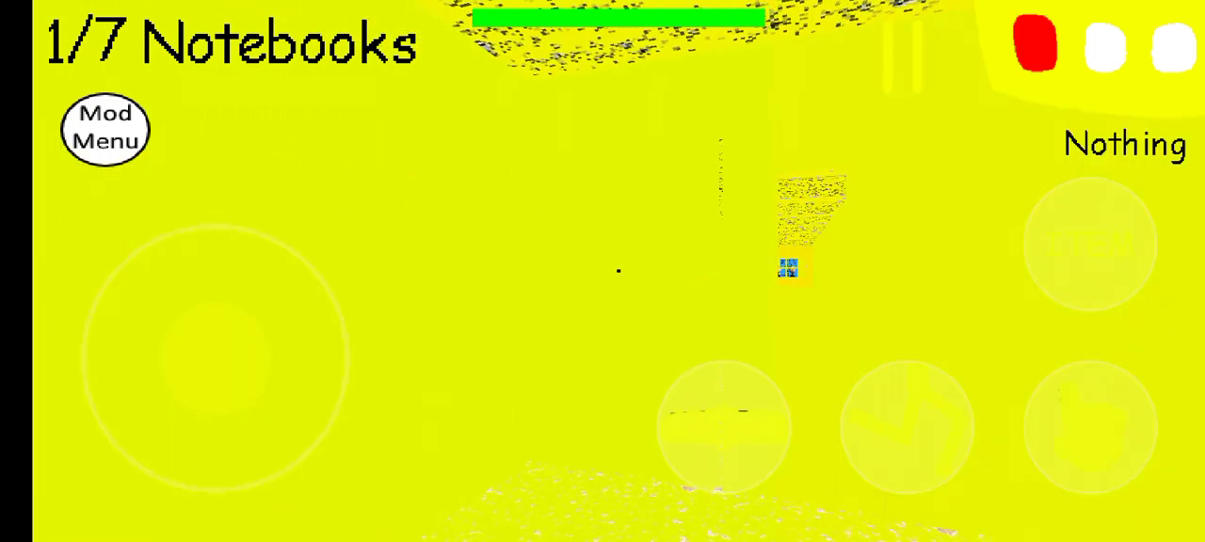
left_click(106, 128)
left_click(694, 463)
left_click(105, 128)
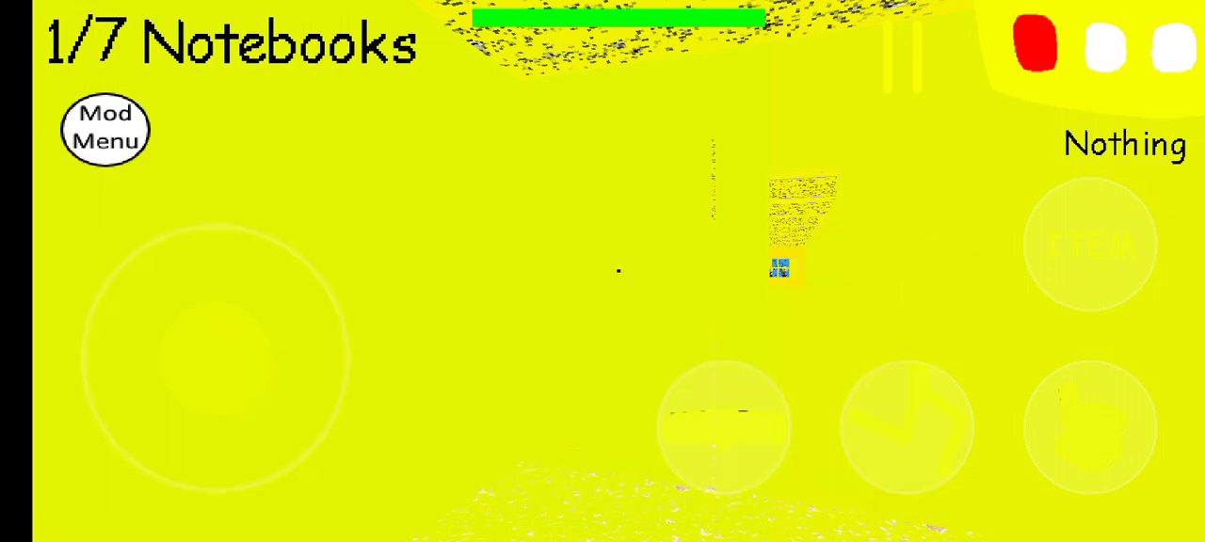
left_click_drag(217, 358, 174, 316)
left_click(105, 128)
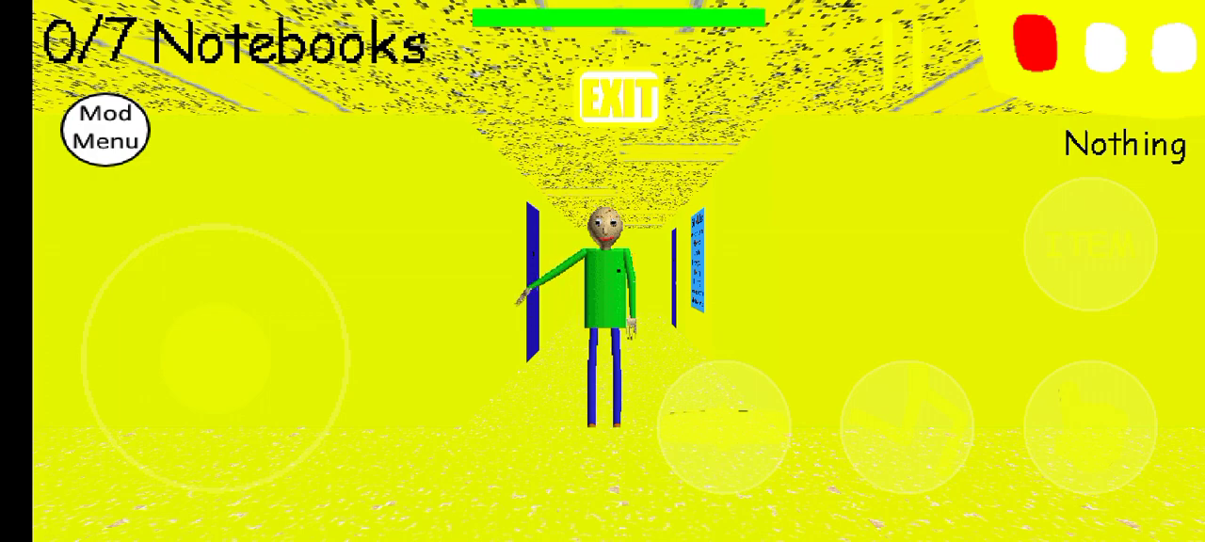
Open the mod menu from the restarted game's starting hallway
left_click(105, 129)
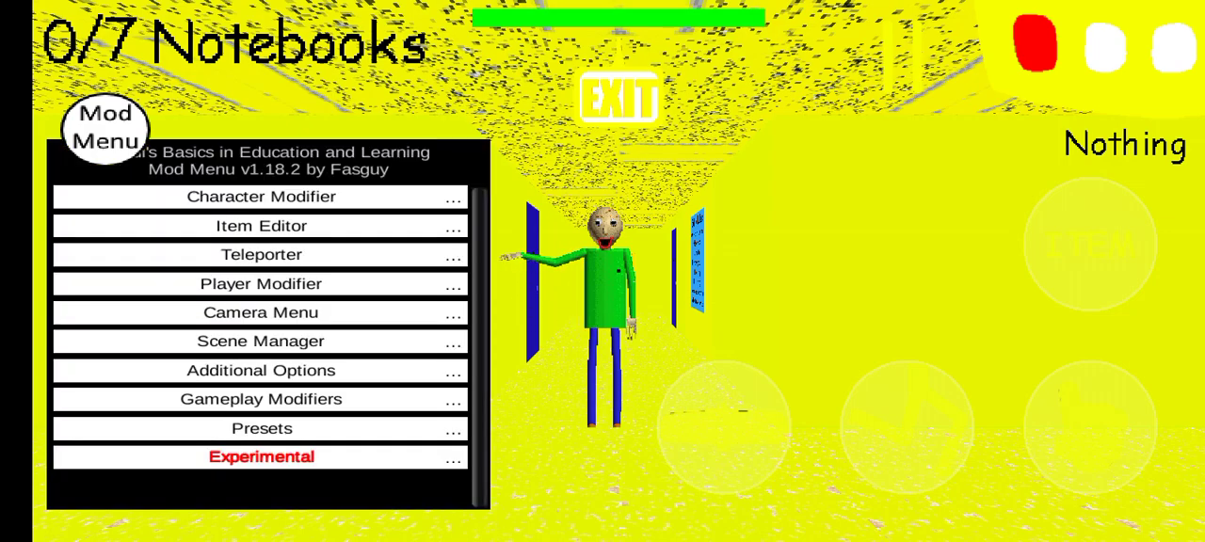
Toggle Baldi's Character Visible in the Character Modifier until it reads True, then close the menu
left_click(269, 160)
left_click(261, 196)
left_click(261, 196)
left_click(712, 199)
left_click(694, 405)
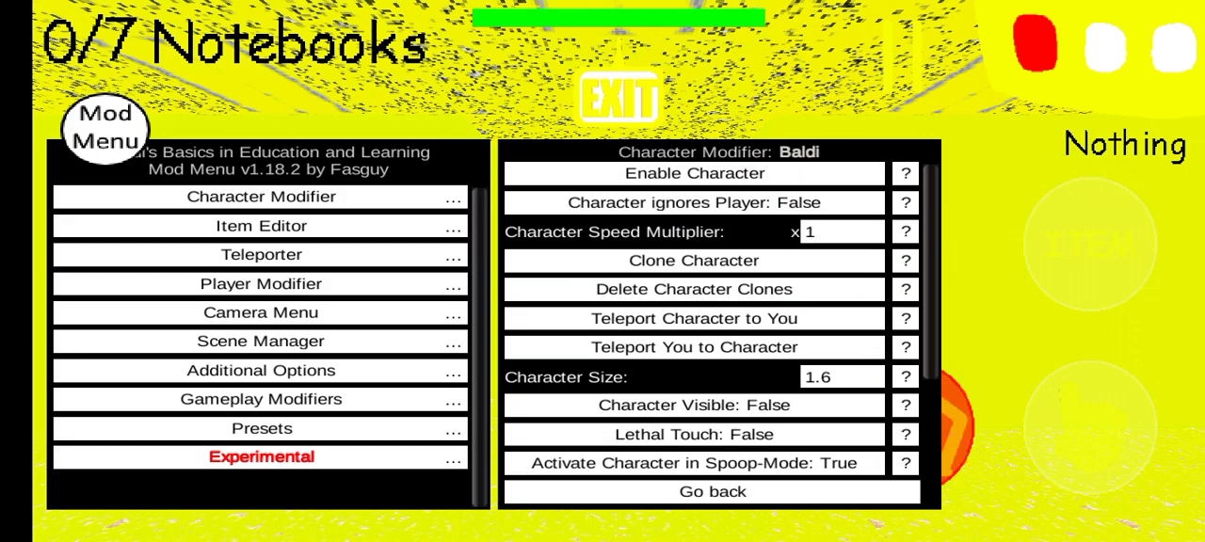
left_click(694, 404)
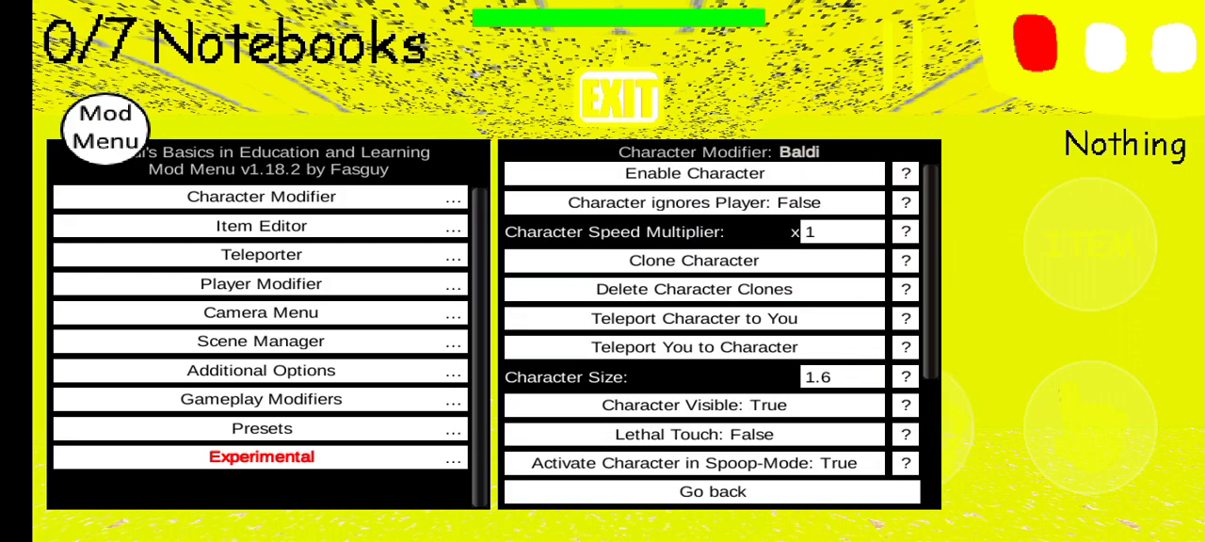
left_click(694, 404)
left_click(105, 128)
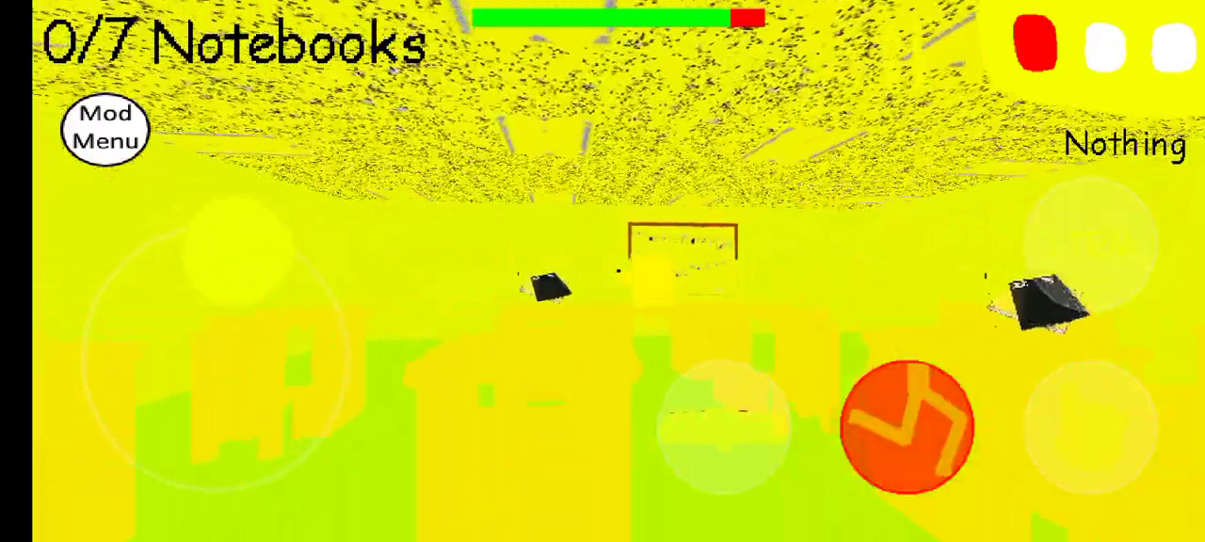
type("2")
Submit the three remaining math answers to reach 1/7 Notebooks and reopen Baldi's settings
key("Return")
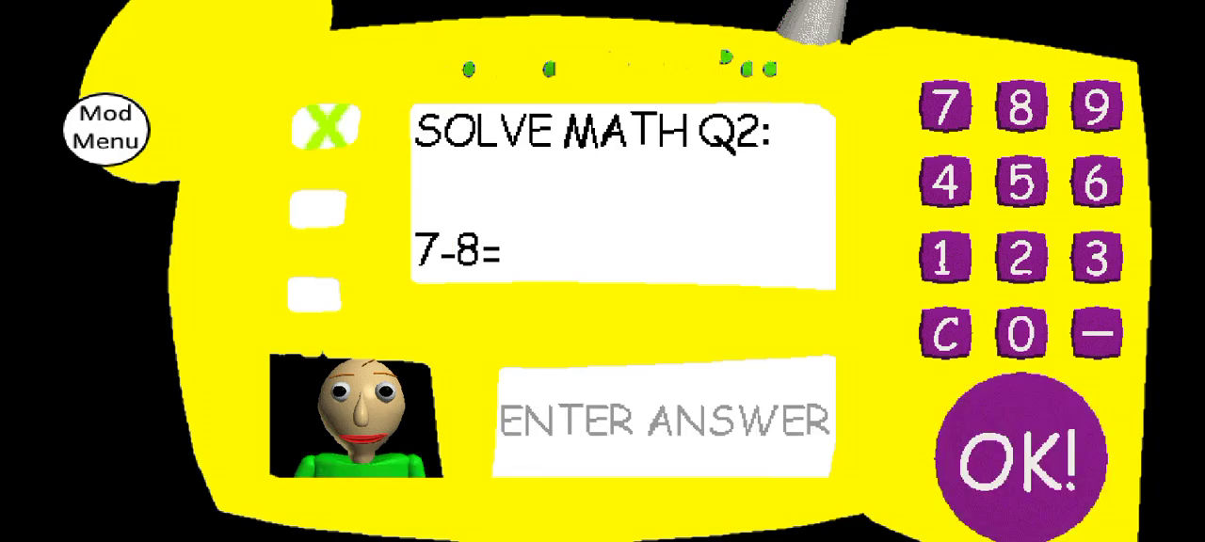
type("0")
key("Return")
type("0")
key("Return")
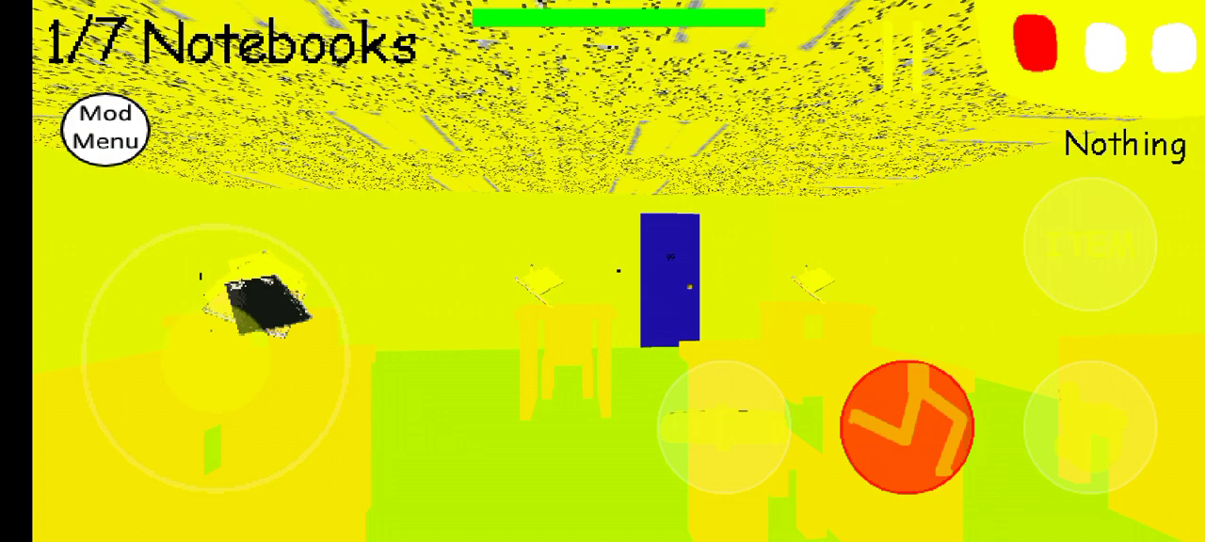
left_click(106, 128)
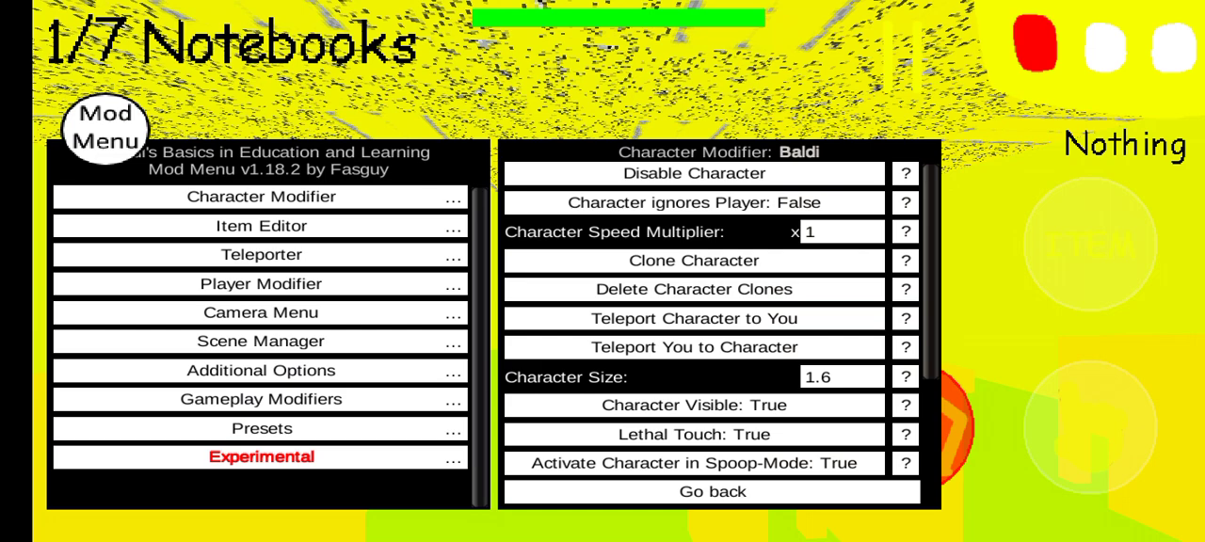
Turn off Baldi's Lethal Touch and Spoop-Mode, then close the menu
left_click(694, 434)
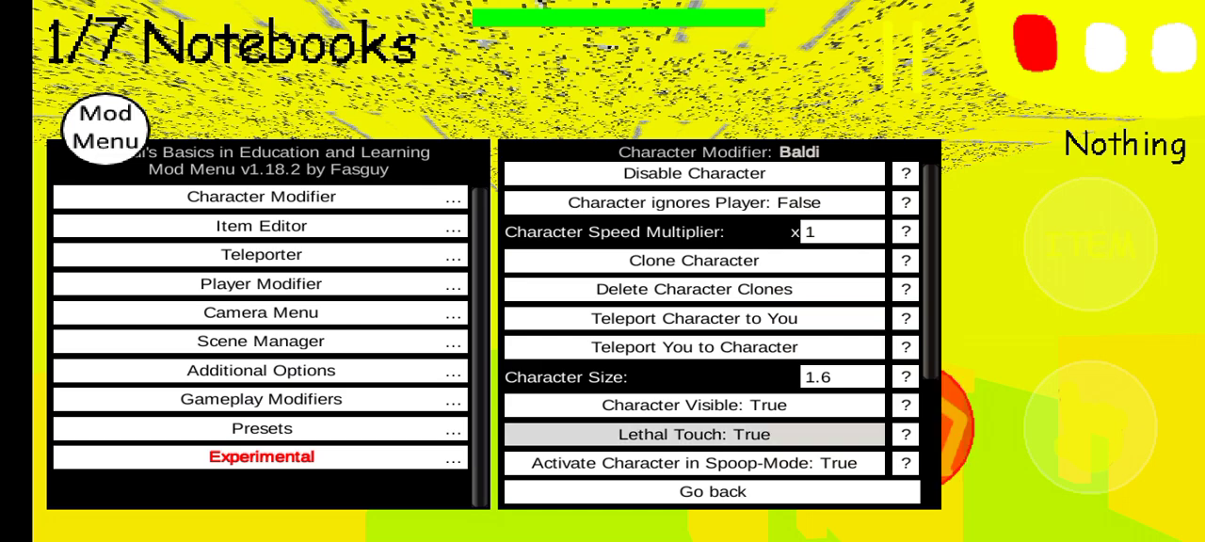
left_click(693, 463)
left_click(105, 128)
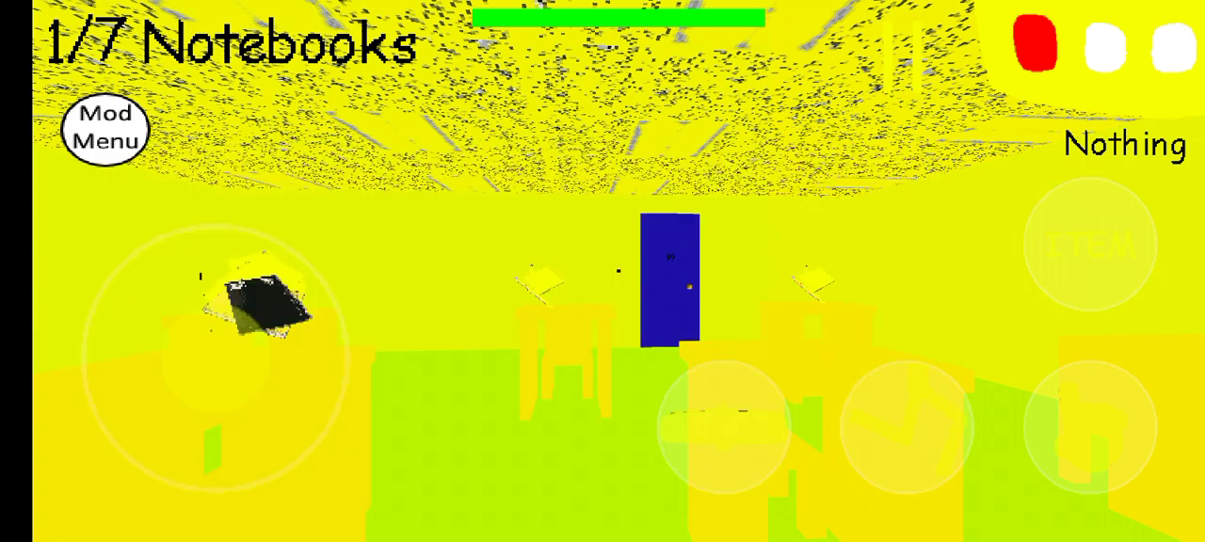
Return to Baldi's modifier options and teleport Baldi to the player
left_click(105, 128)
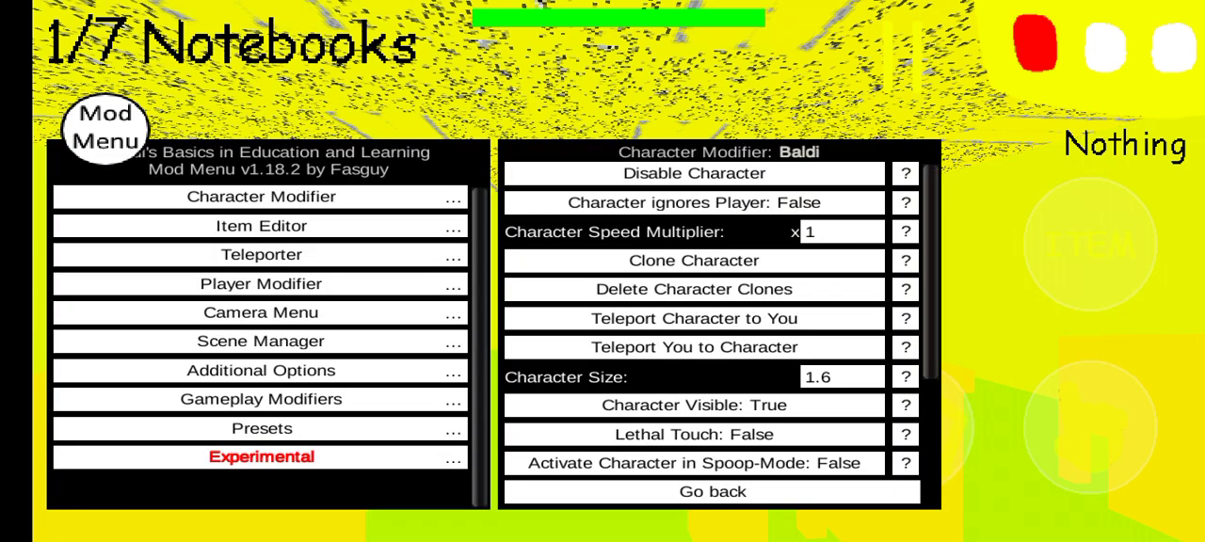
left_click(261, 197)
left_click(712, 197)
left_click(693, 319)
left_click(106, 128)
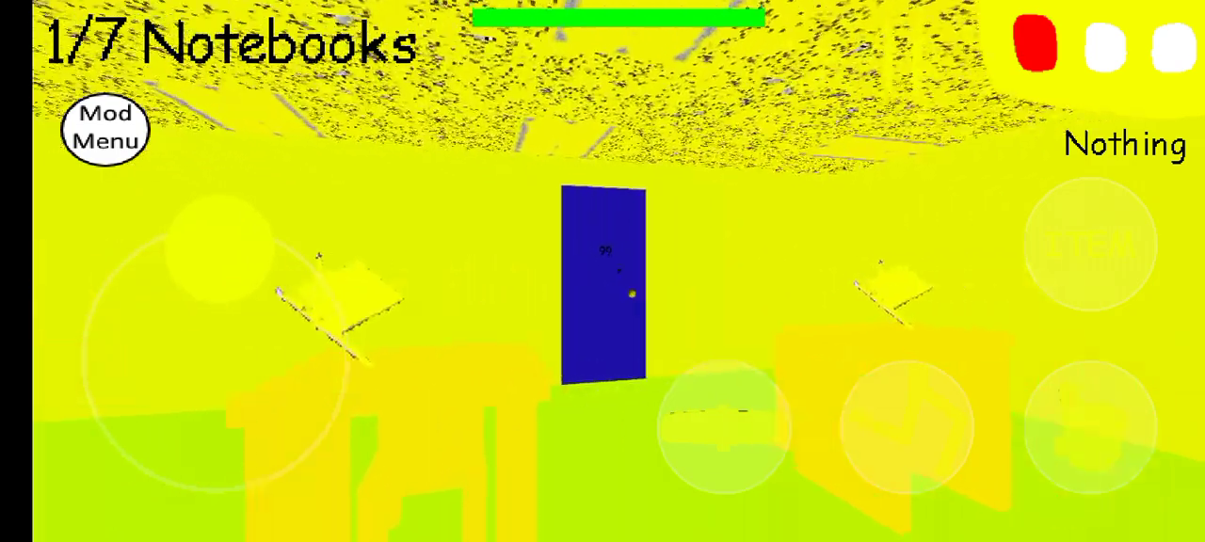
Toggle Baldi's Lethal Touch and Character Visible until both read False
left_click(105, 128)
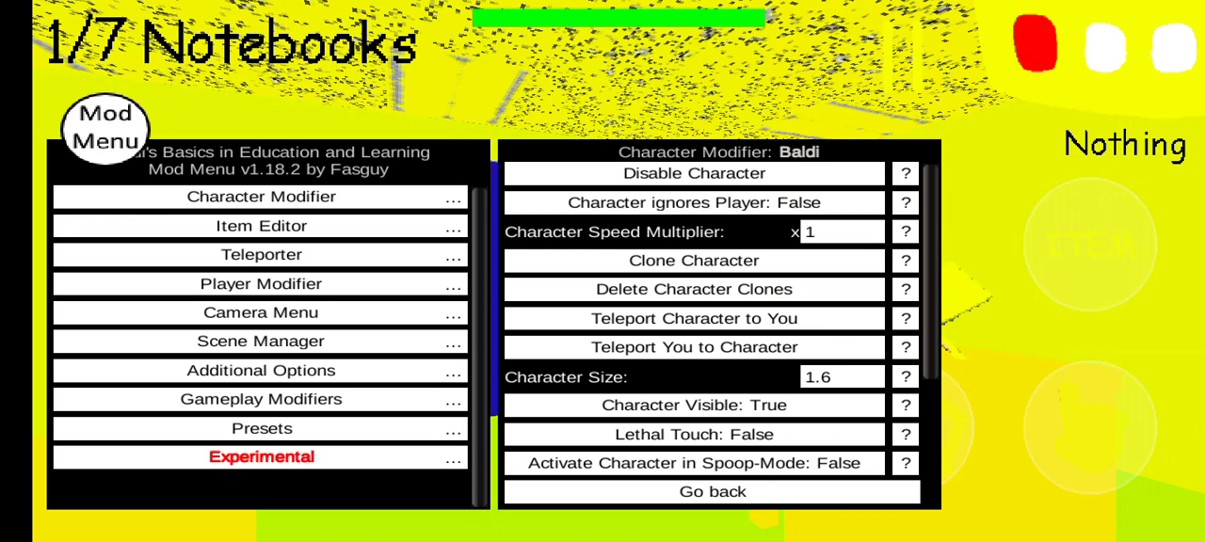
left_click(694, 434)
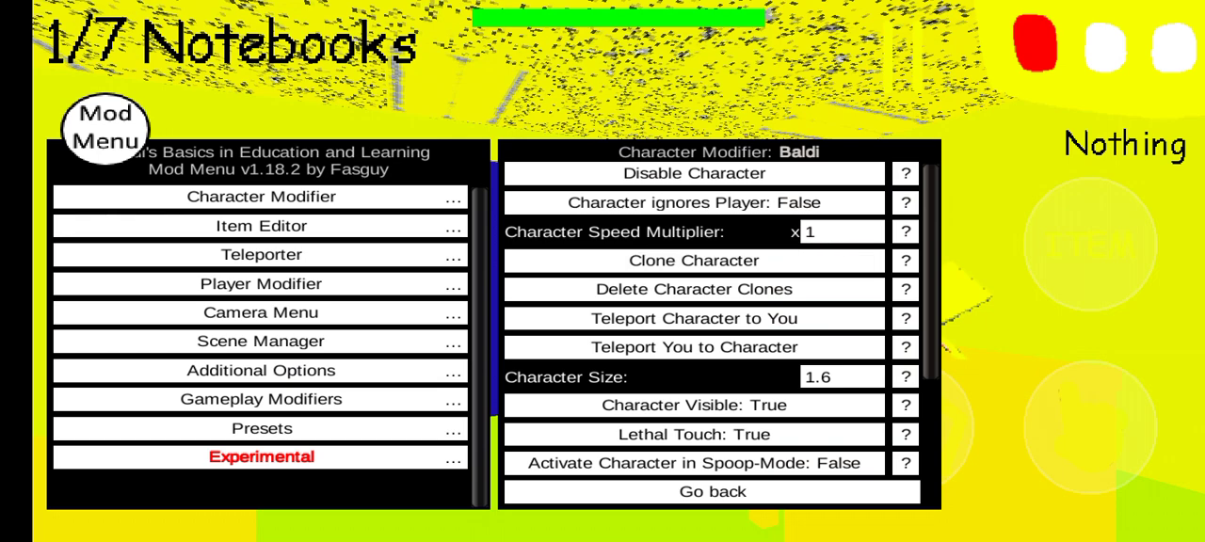
left_click(694, 404)
left_click(693, 434)
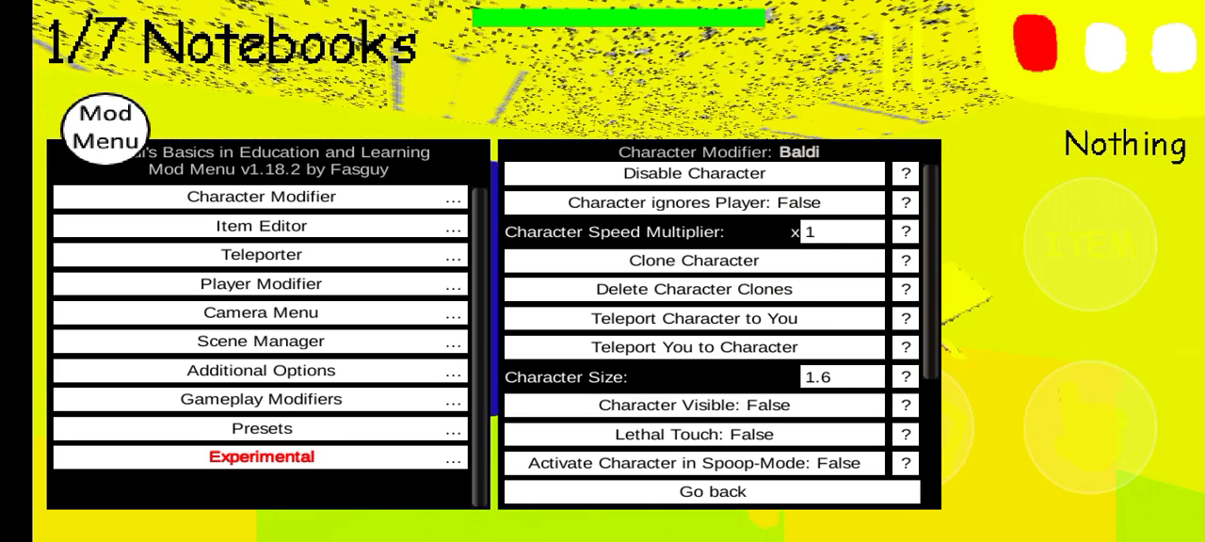
left_click(694, 404)
left_click(693, 404)
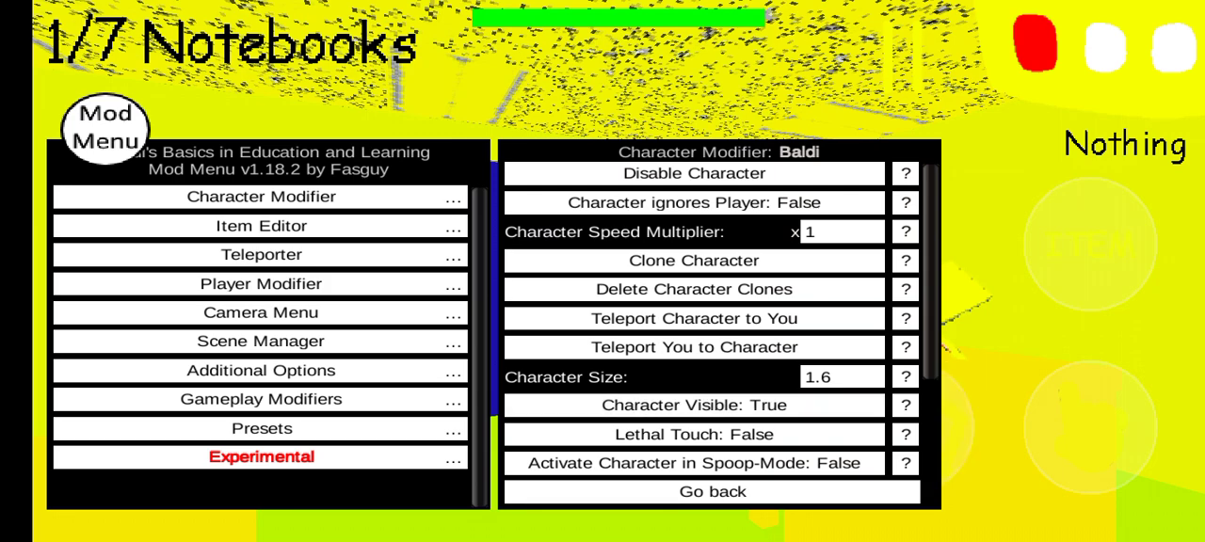
left_click(694, 405)
left_click(694, 405)
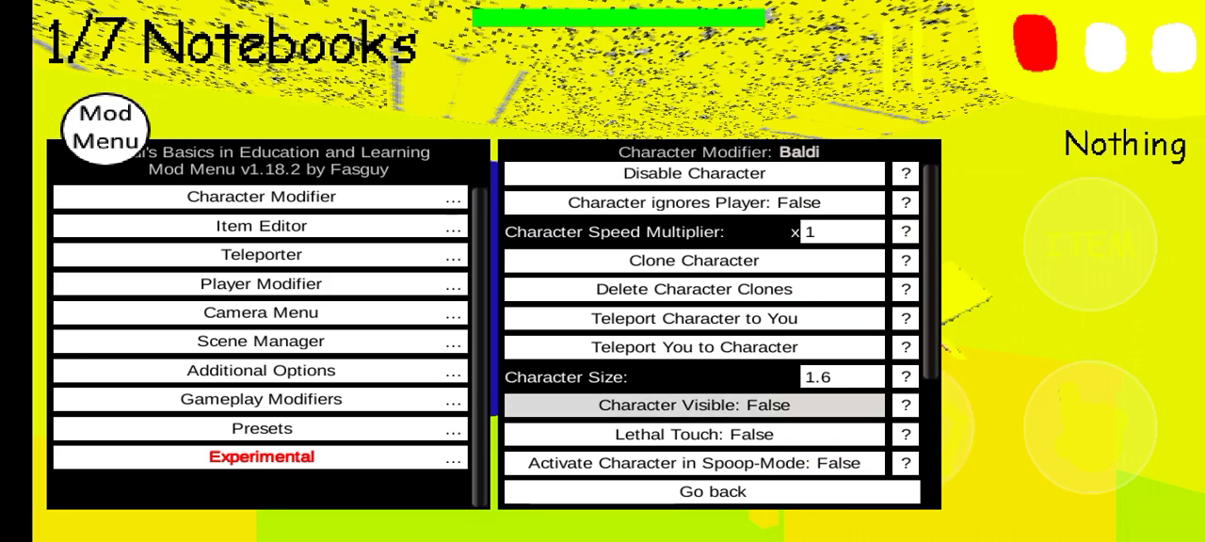